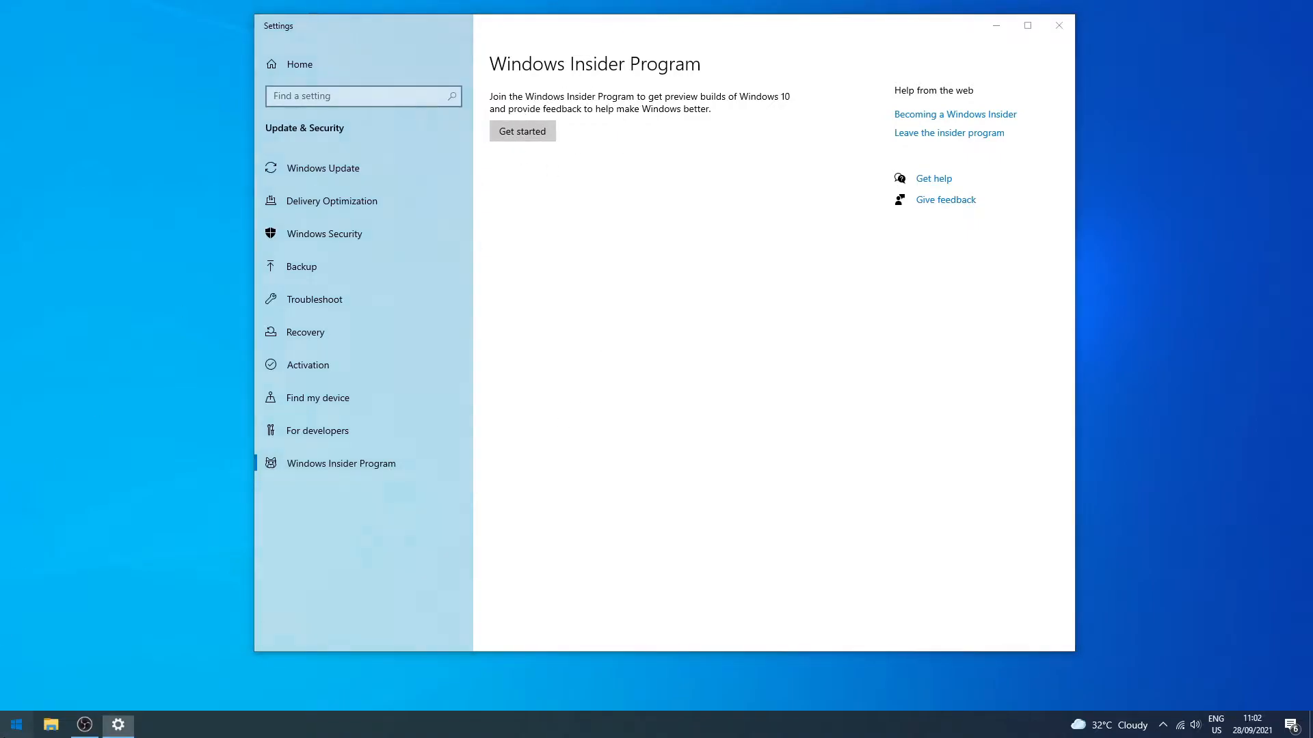
Open Microsoft's Windows 11 page in the Brave browser and find the PC Health Check download and minimum system requirements.
left_click(16, 725)
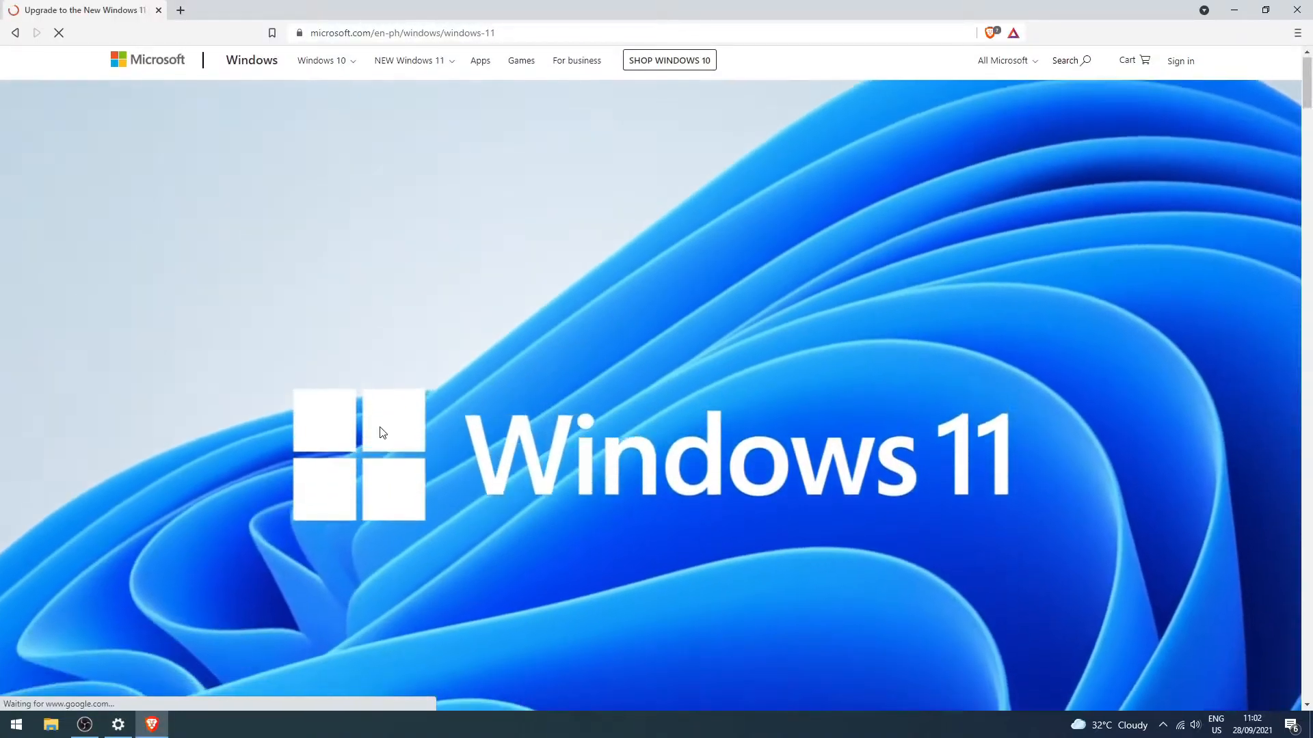
scroll(378, 434, "down", 15)
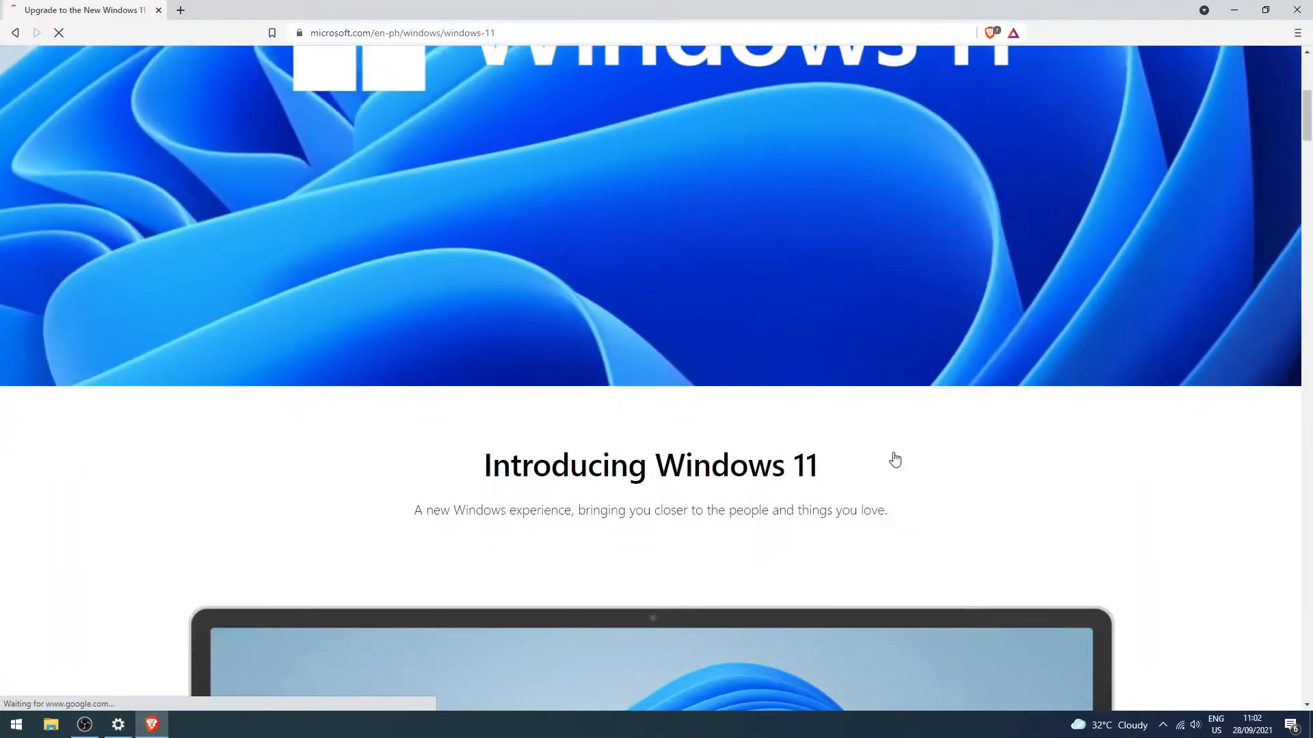
scroll(651, 520, "down", 20)
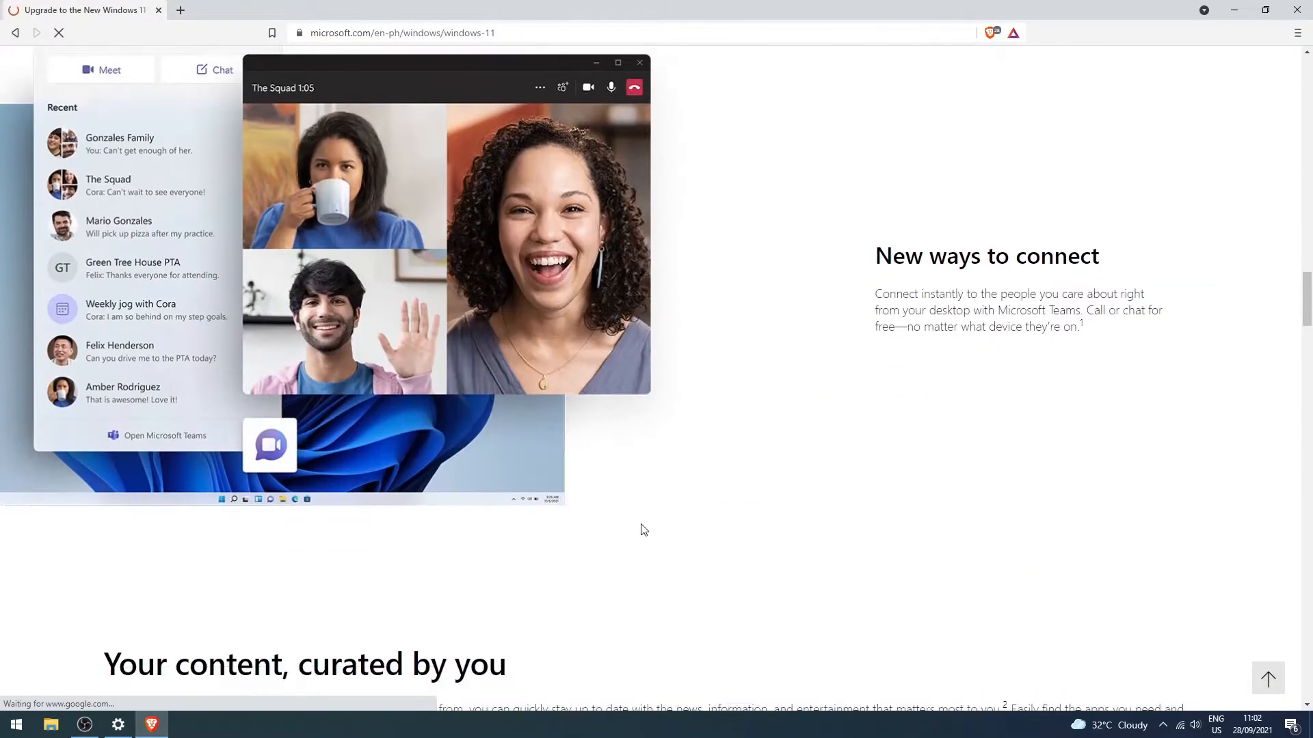
scroll(653, 526, "down", 20)
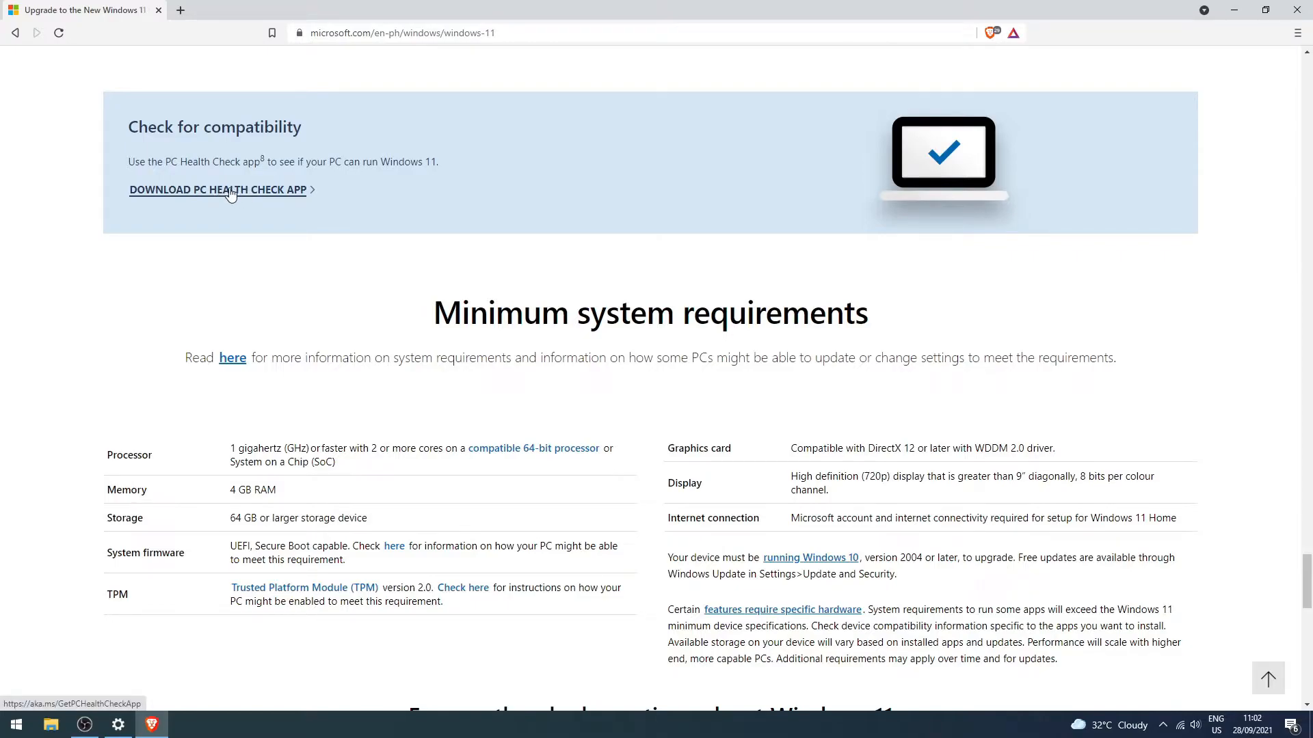
Open the PC Health Check app and check whether this PC meets the Windows 11 requirements.
key("super")
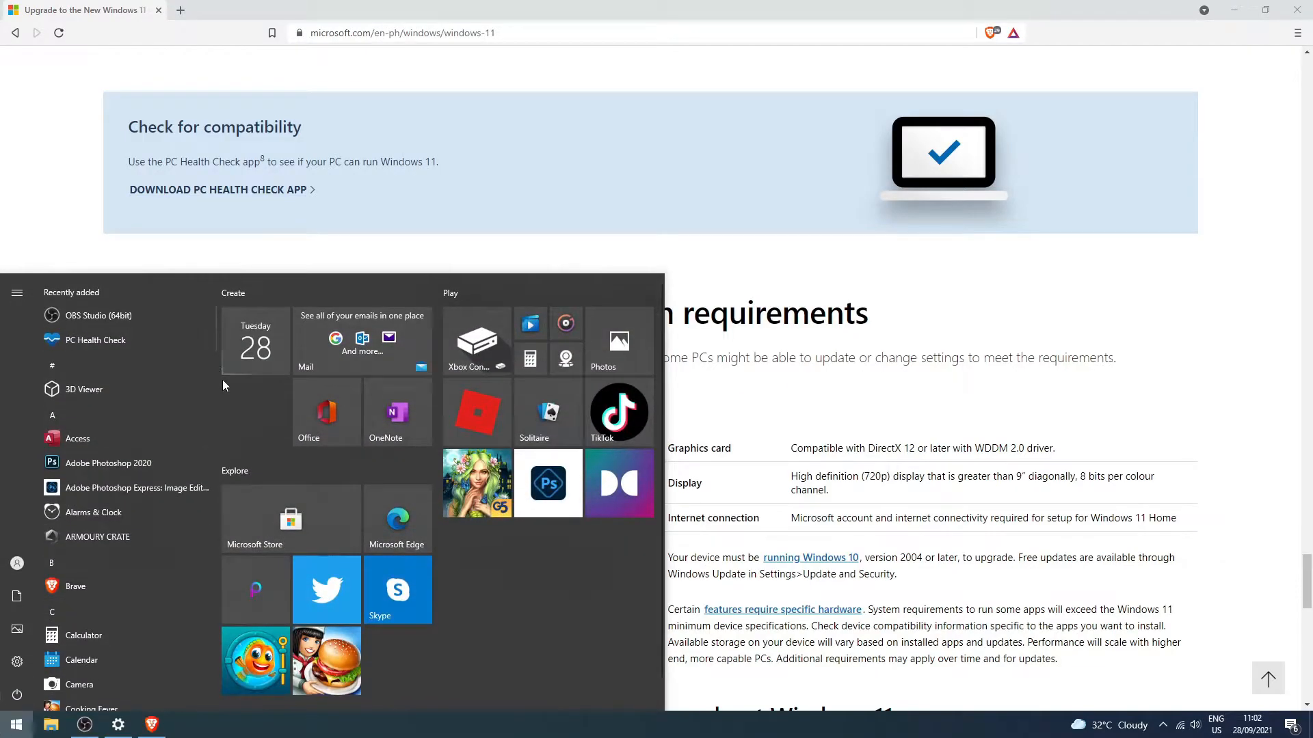
left_click(120, 337)
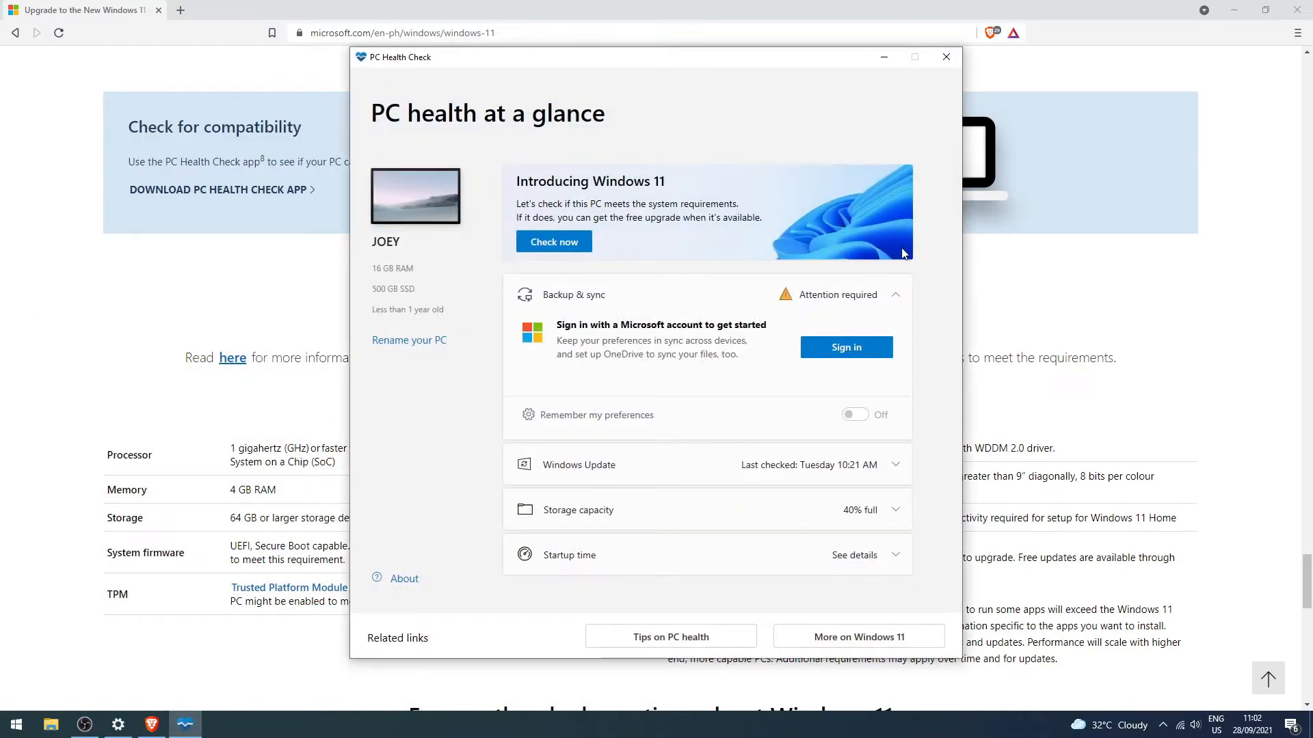
left_click_drag(544, 64, 606, 63)
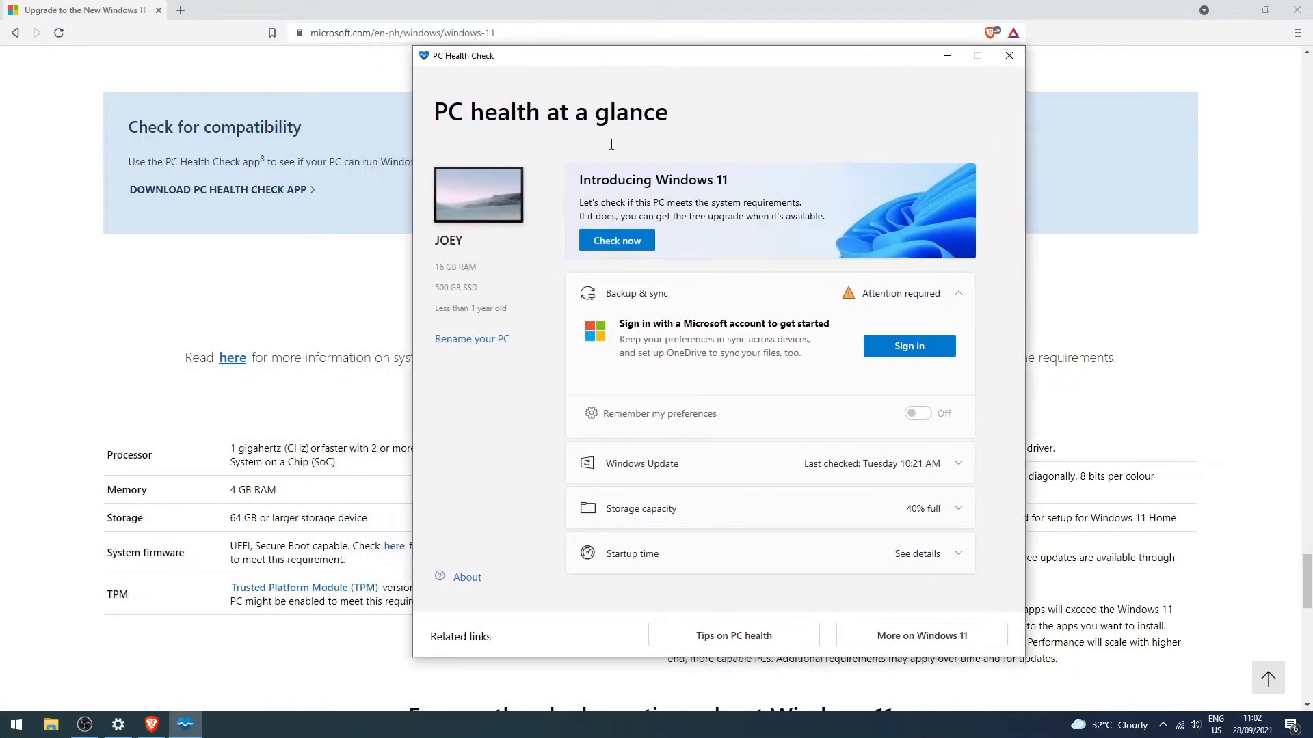
left_click(619, 242)
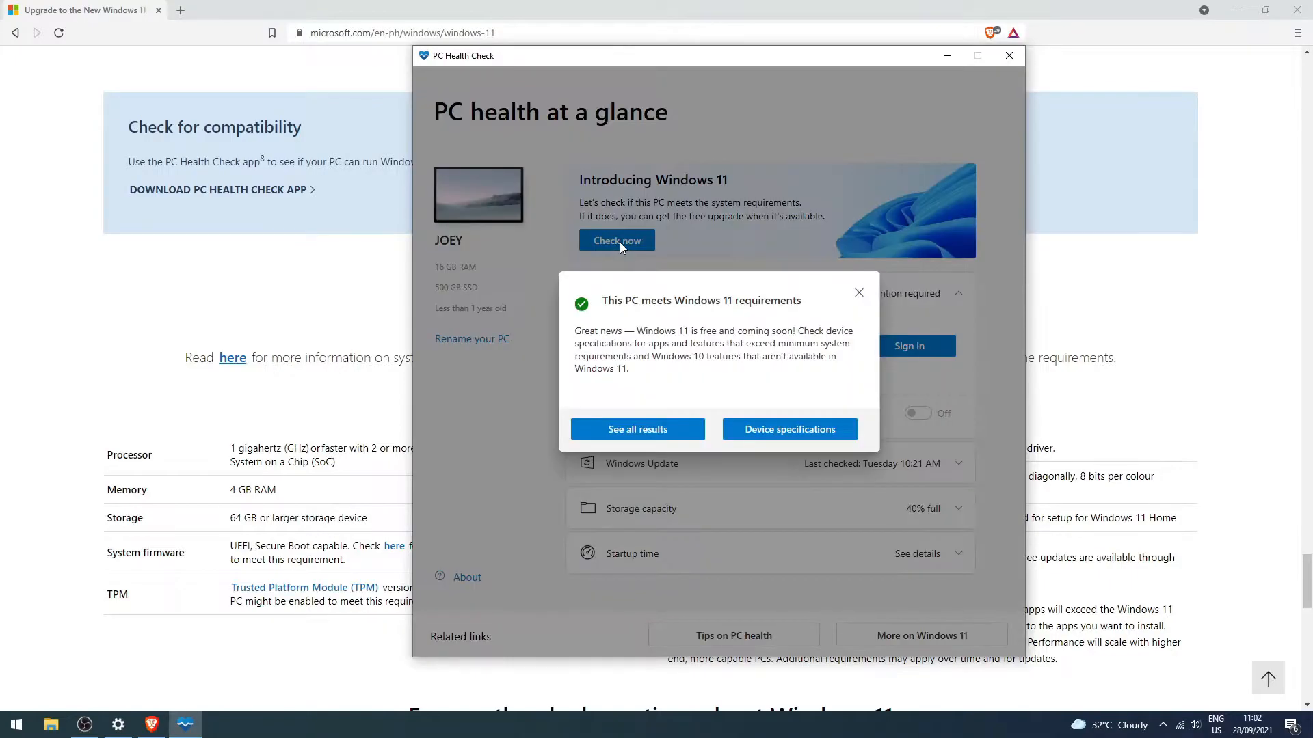
Show all compatibility results and review the full list of individual Windows 11 requirements.
left_click(662, 431)
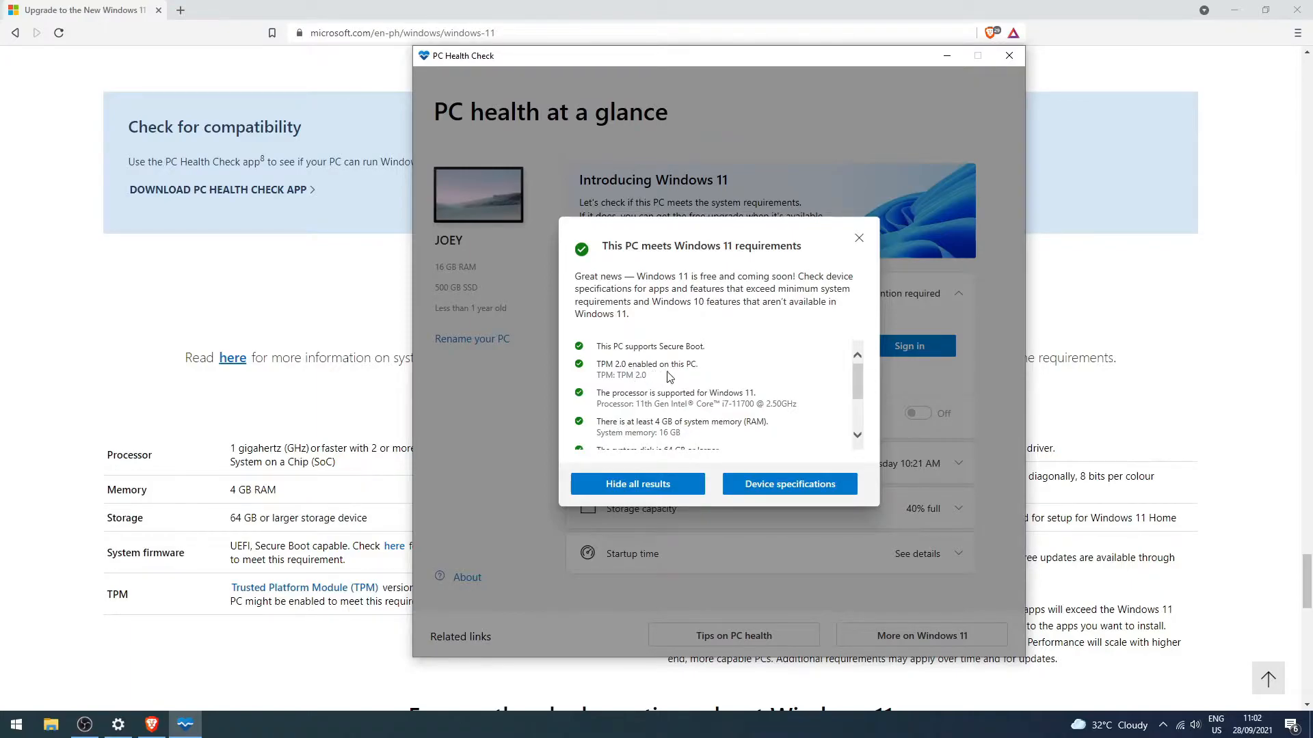
scroll(670, 377, "down", 1)
scroll(670, 377, "down", 3)
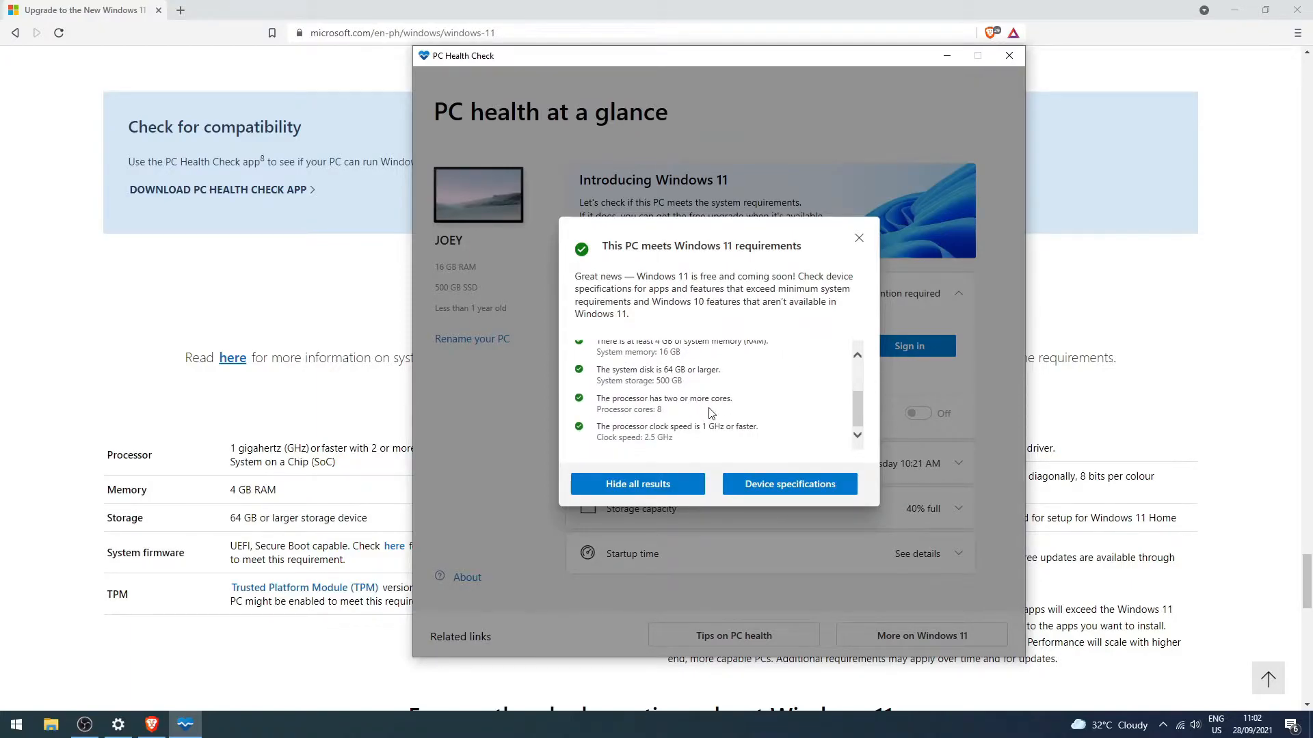
scroll(664, 430, "up", 2)
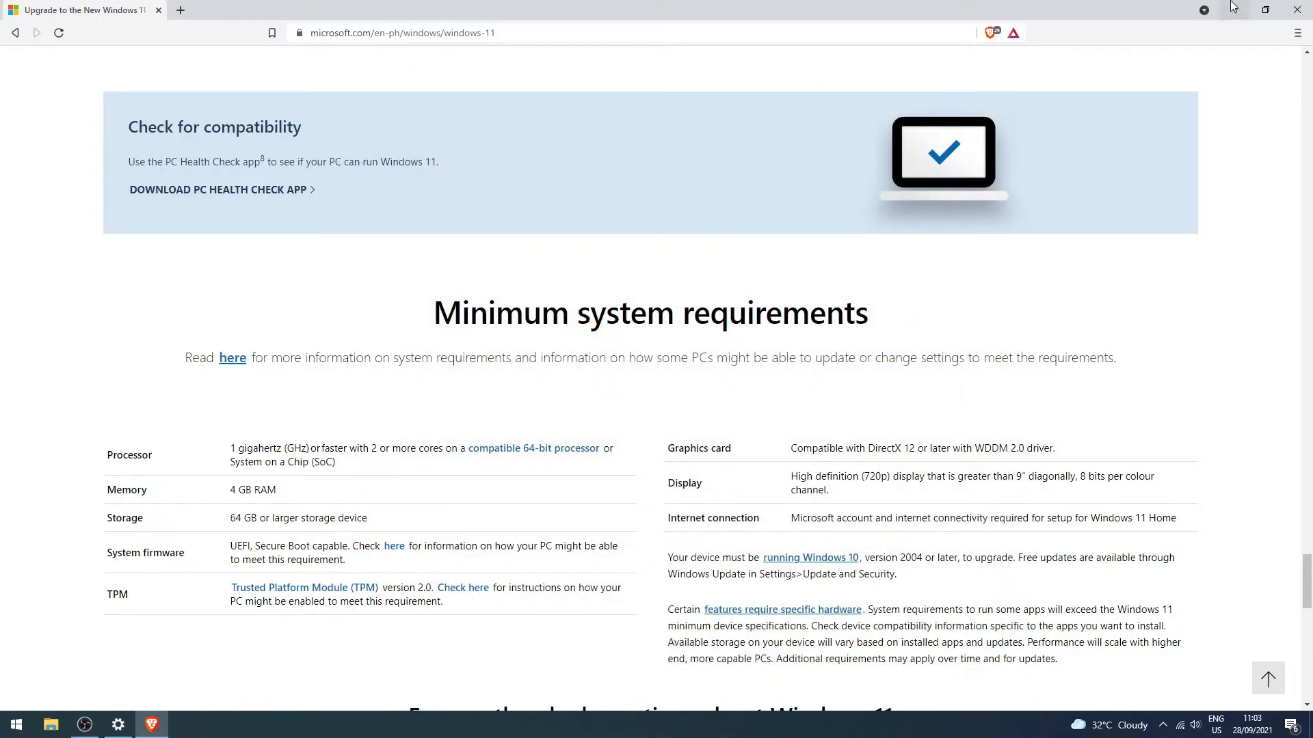
Return to the Windows Insider Program settings, start enrolment and choose to link a Microsoft account.
left_click(1236, 9)
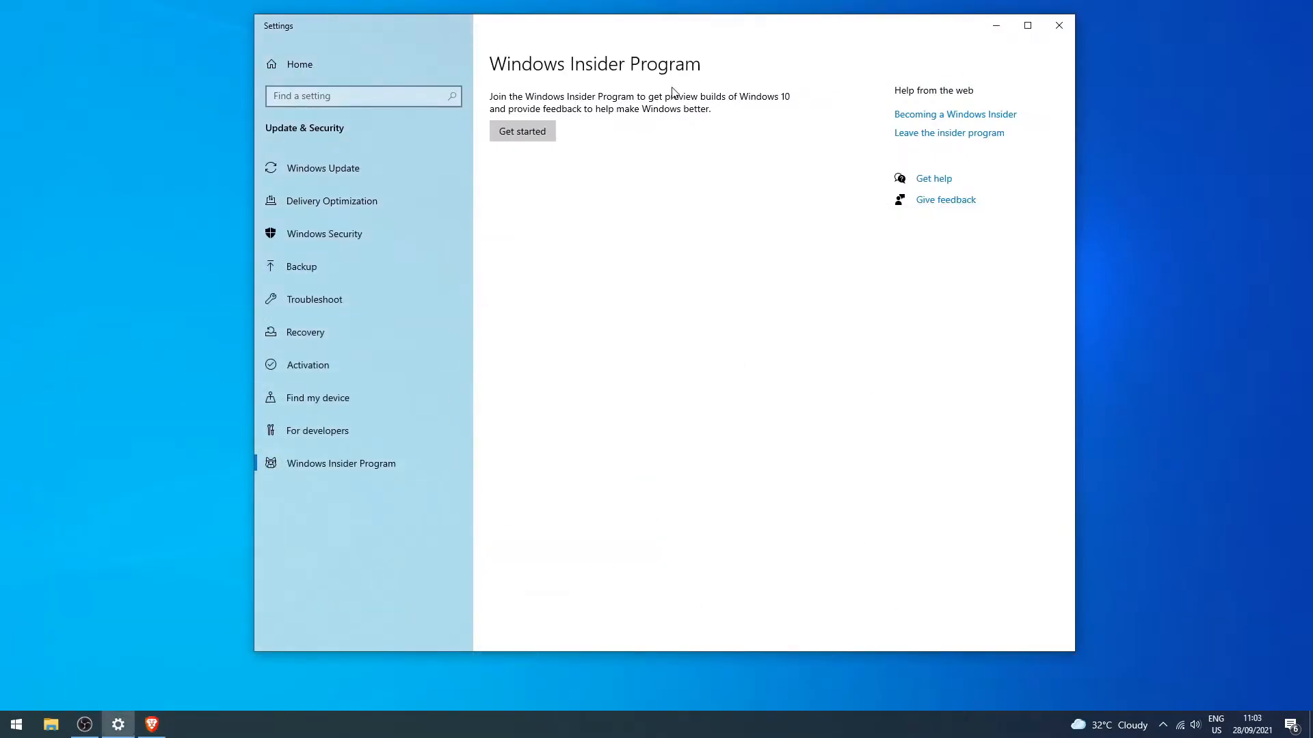
left_click(536, 137)
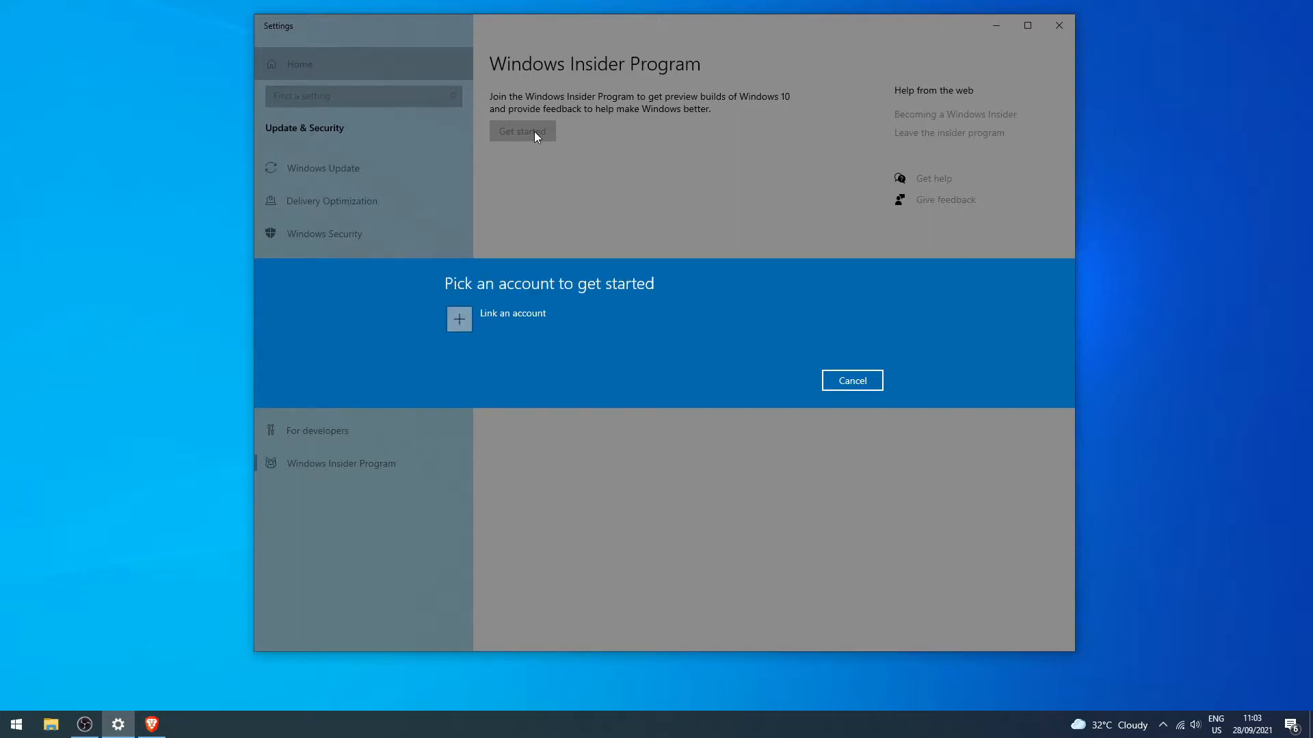
left_click(520, 322)
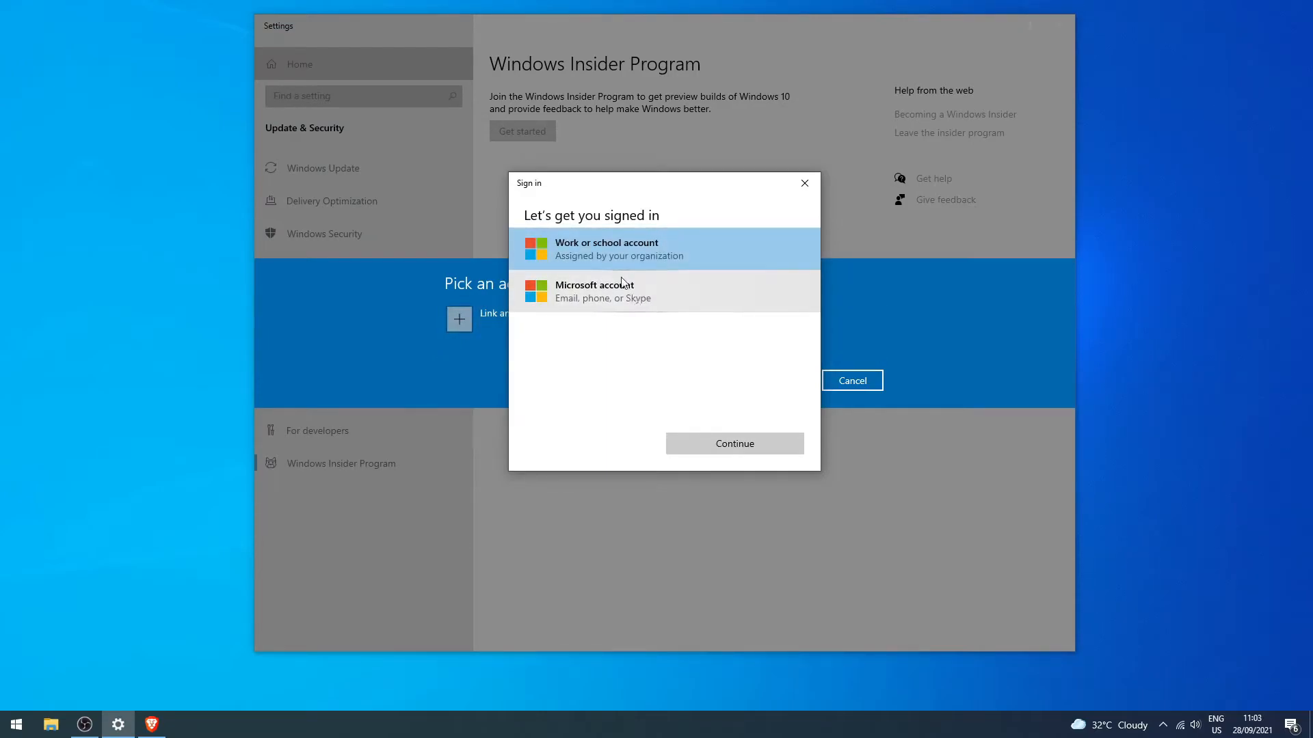
left_click(605, 303)
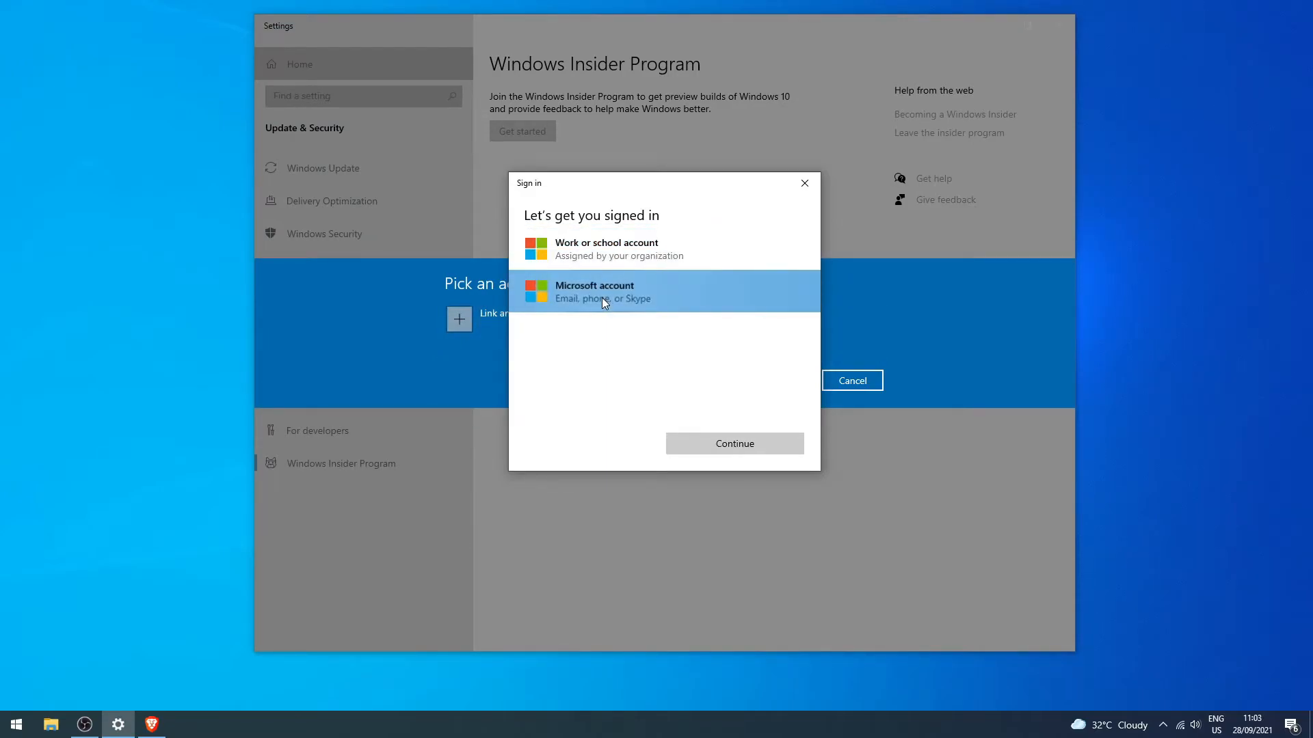
left_click(712, 445)
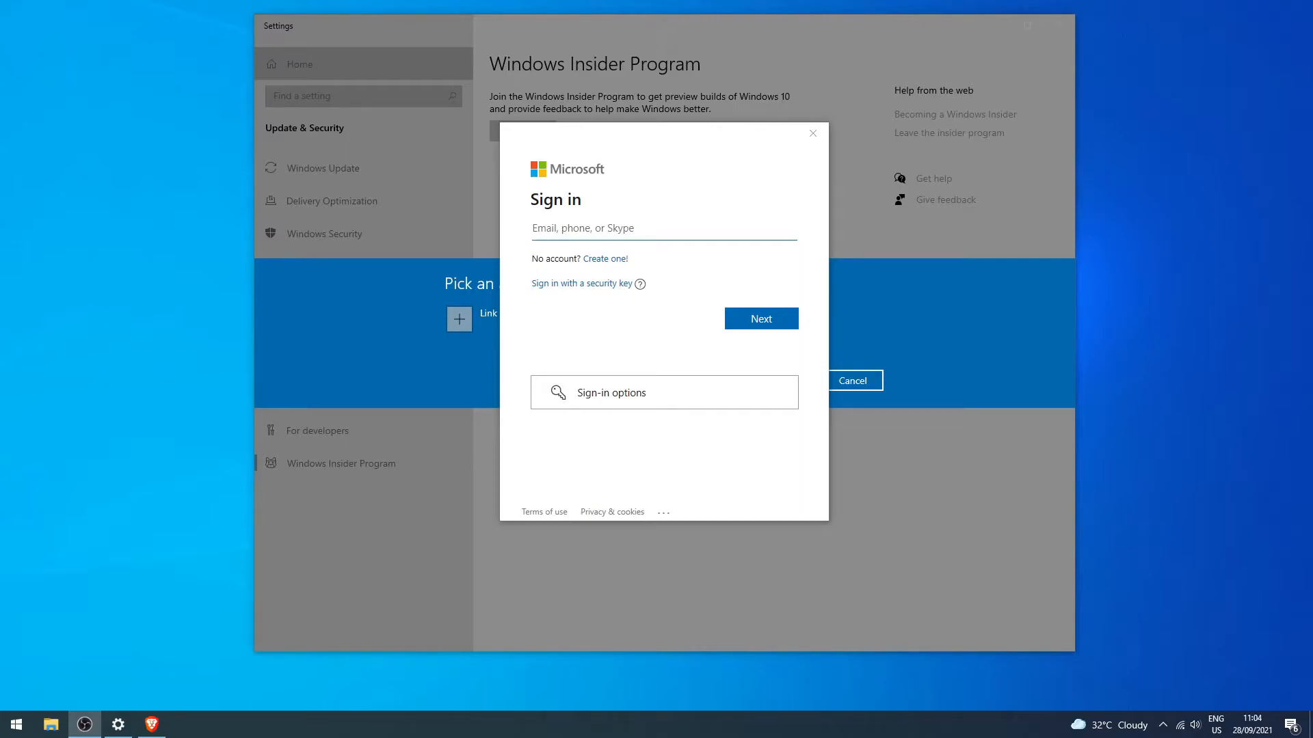
Enter the account's e-mail address in lowercase in the Microsoft sign-in window and proceed to the password page.
type("JE")
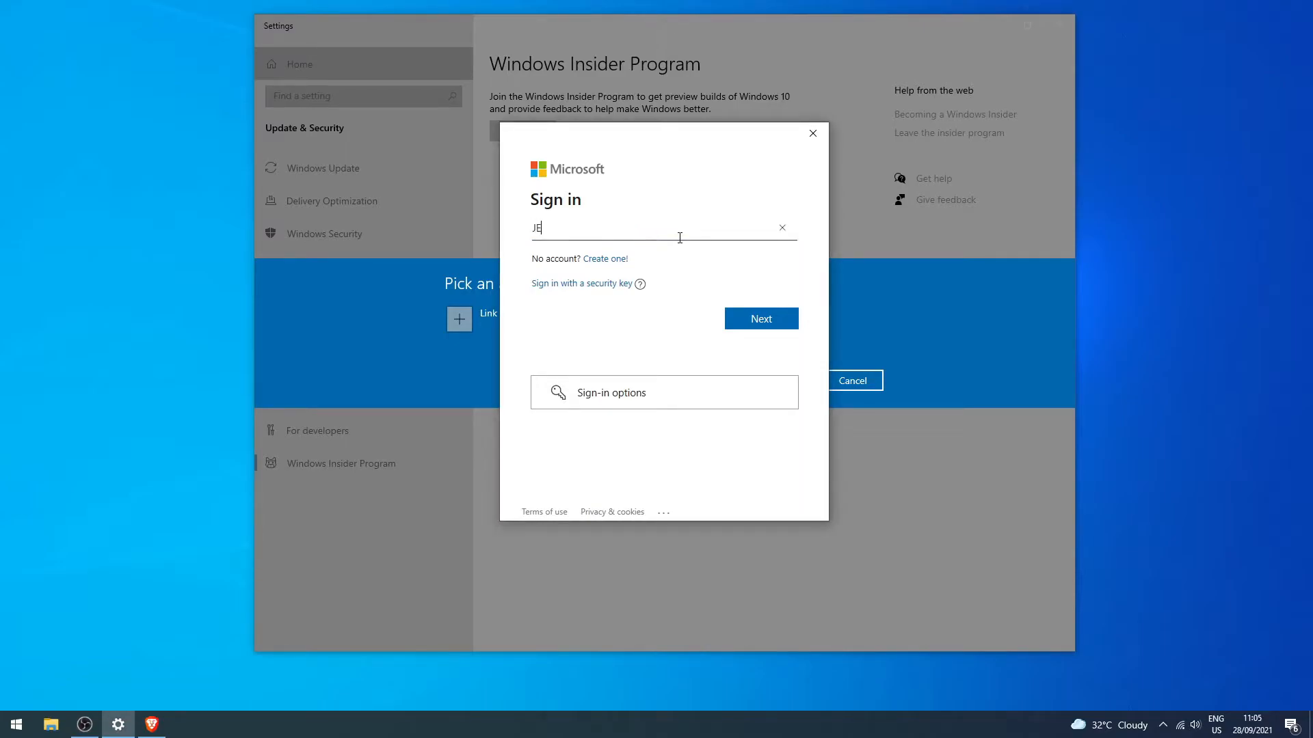
key("BackSpace")
key("BackSpace")
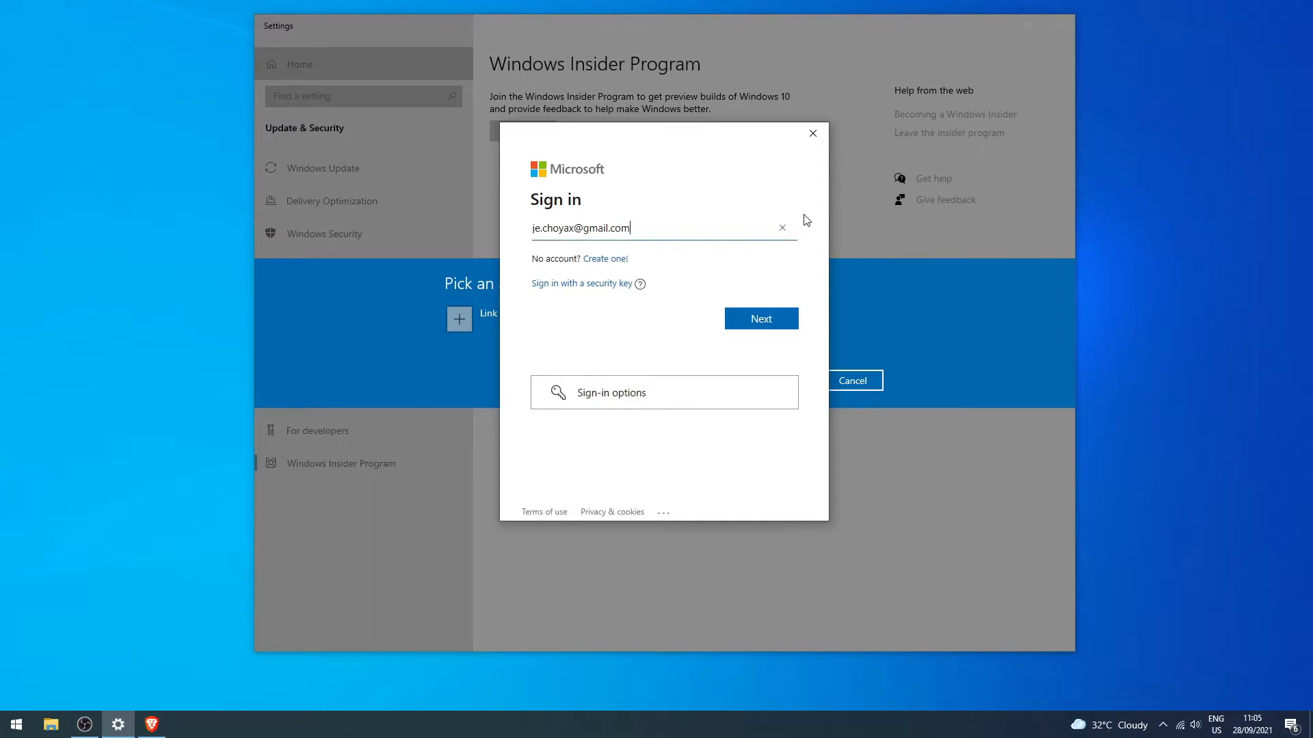
left_click(763, 321)
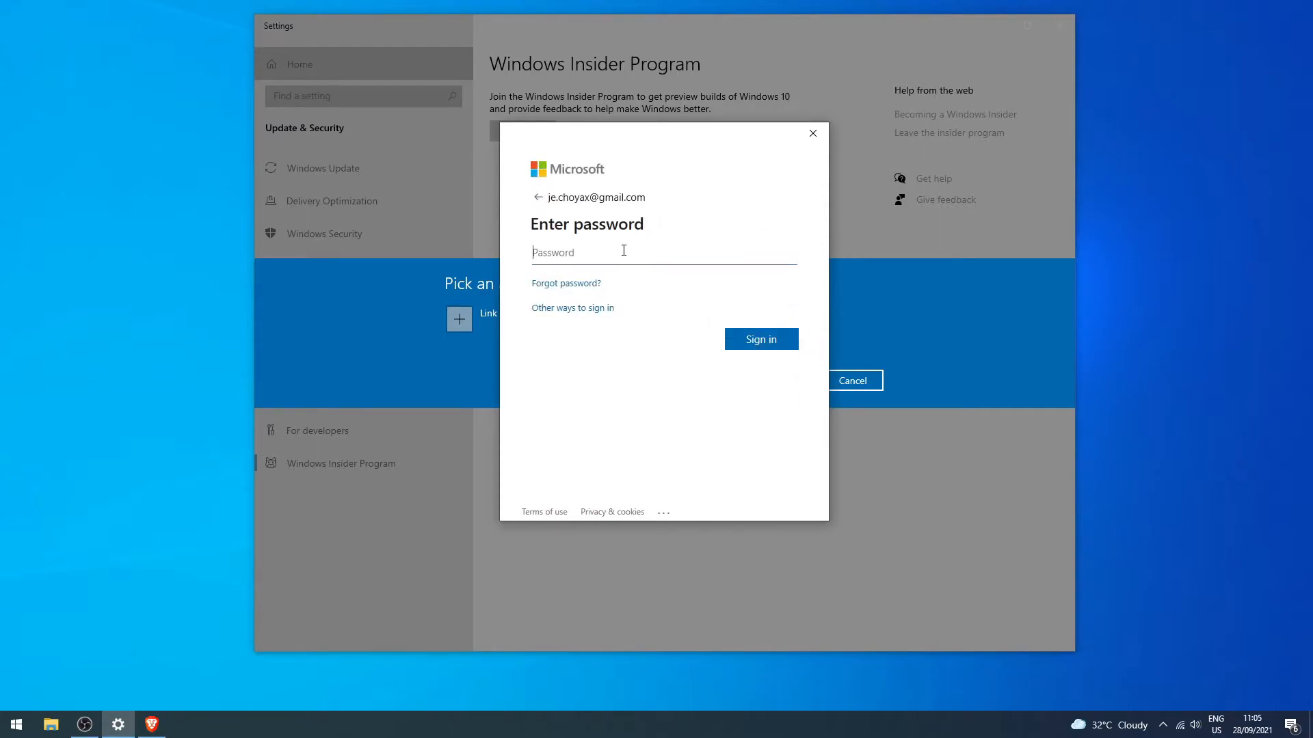
Enter the Microsoft account password, sign in and agree to use this account everywhere on the device.
type("***********")
left_click(769, 352)
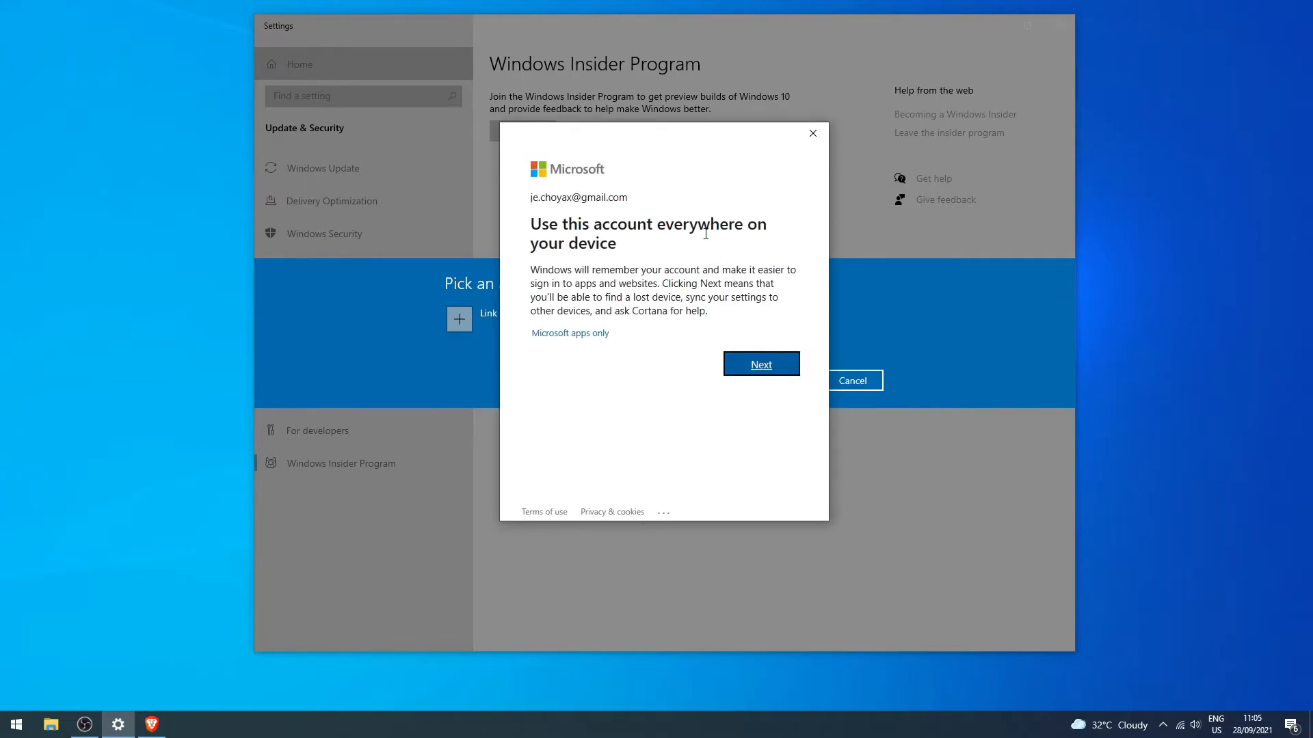
left_click(752, 367)
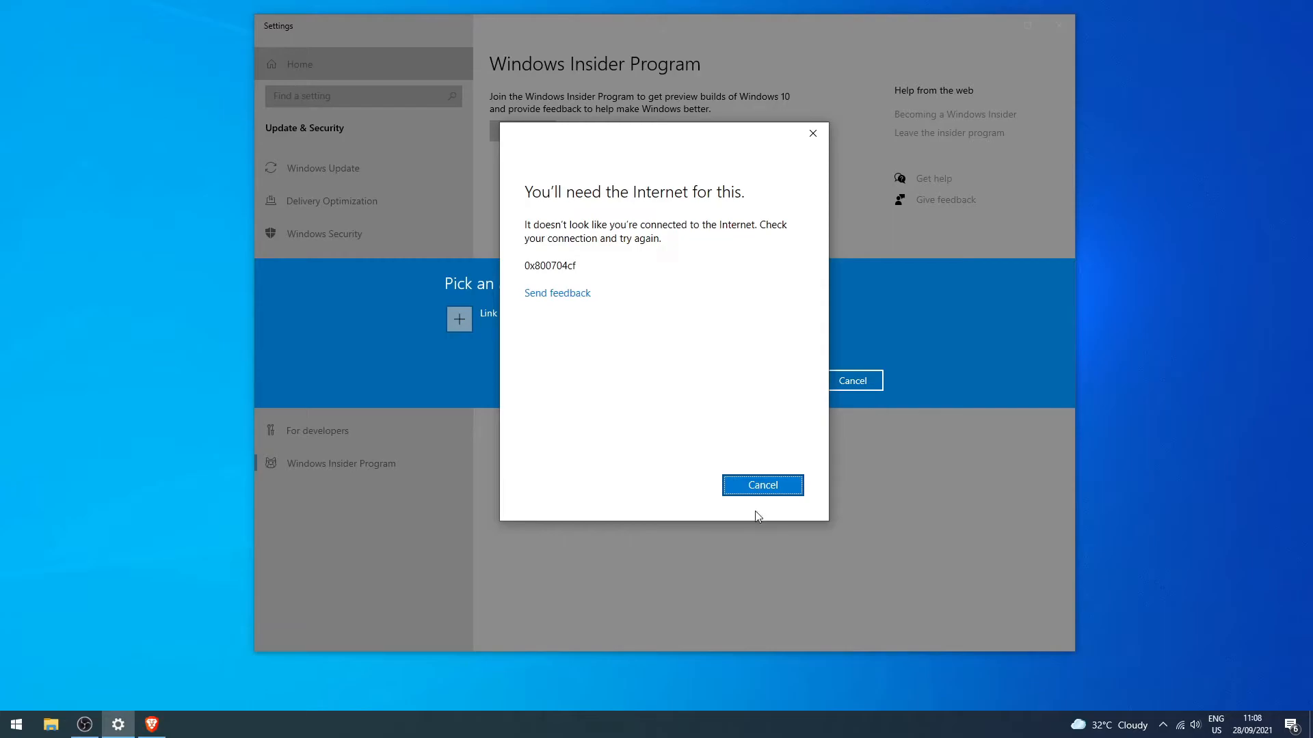
Dismiss the connection error and link the already added Microsoft account to the Insider Program.
left_click(752, 489)
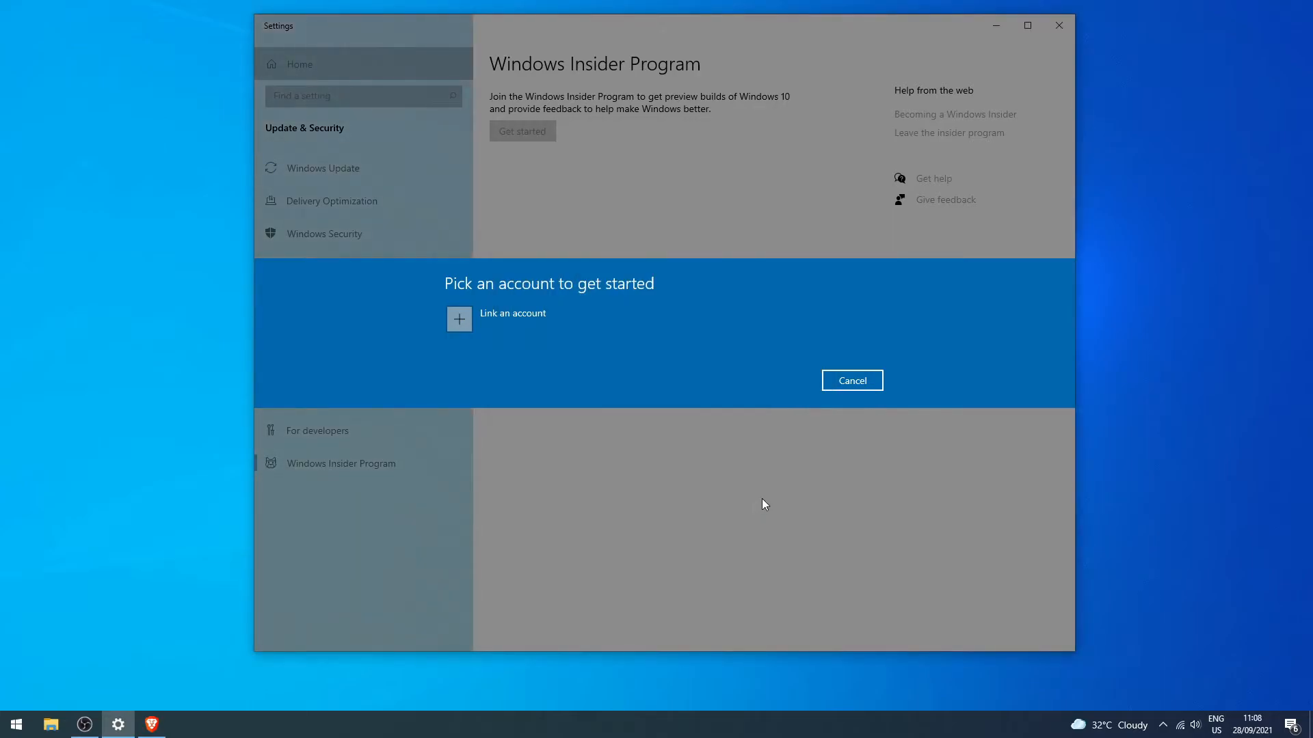
left_click(491, 311)
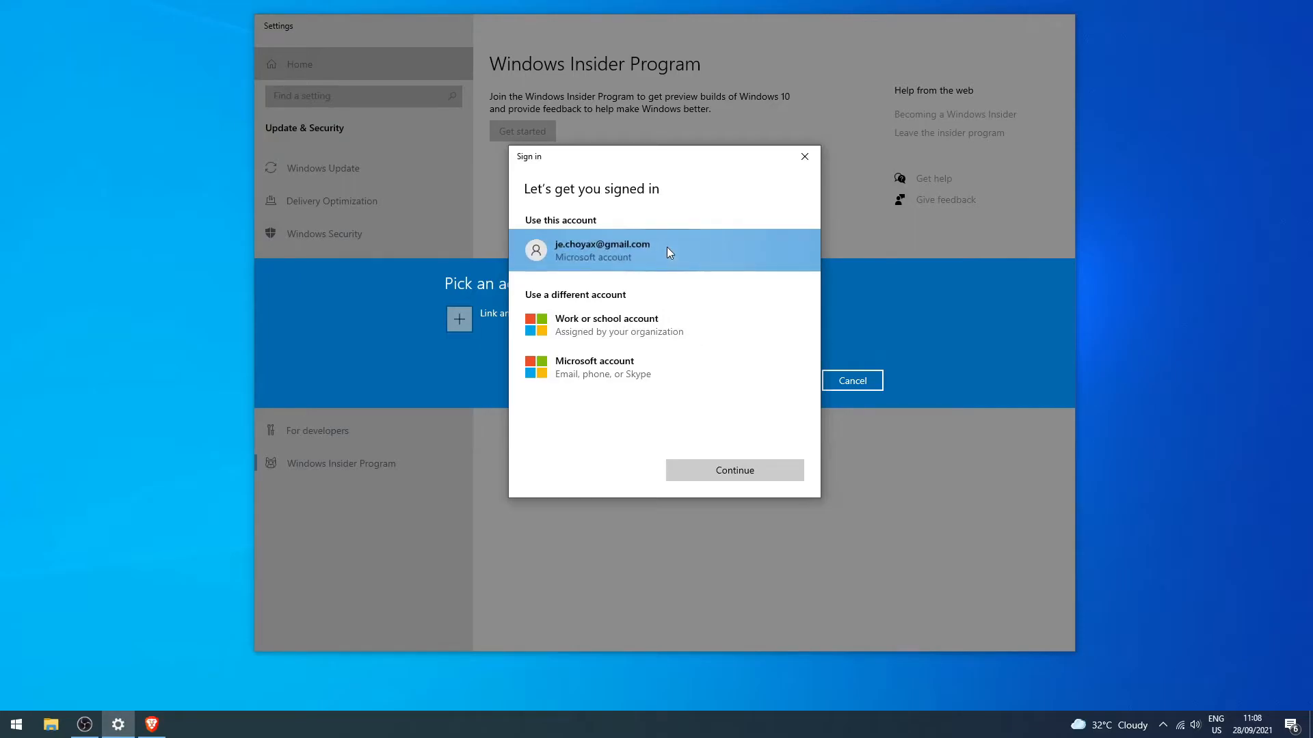
left_click(734, 475)
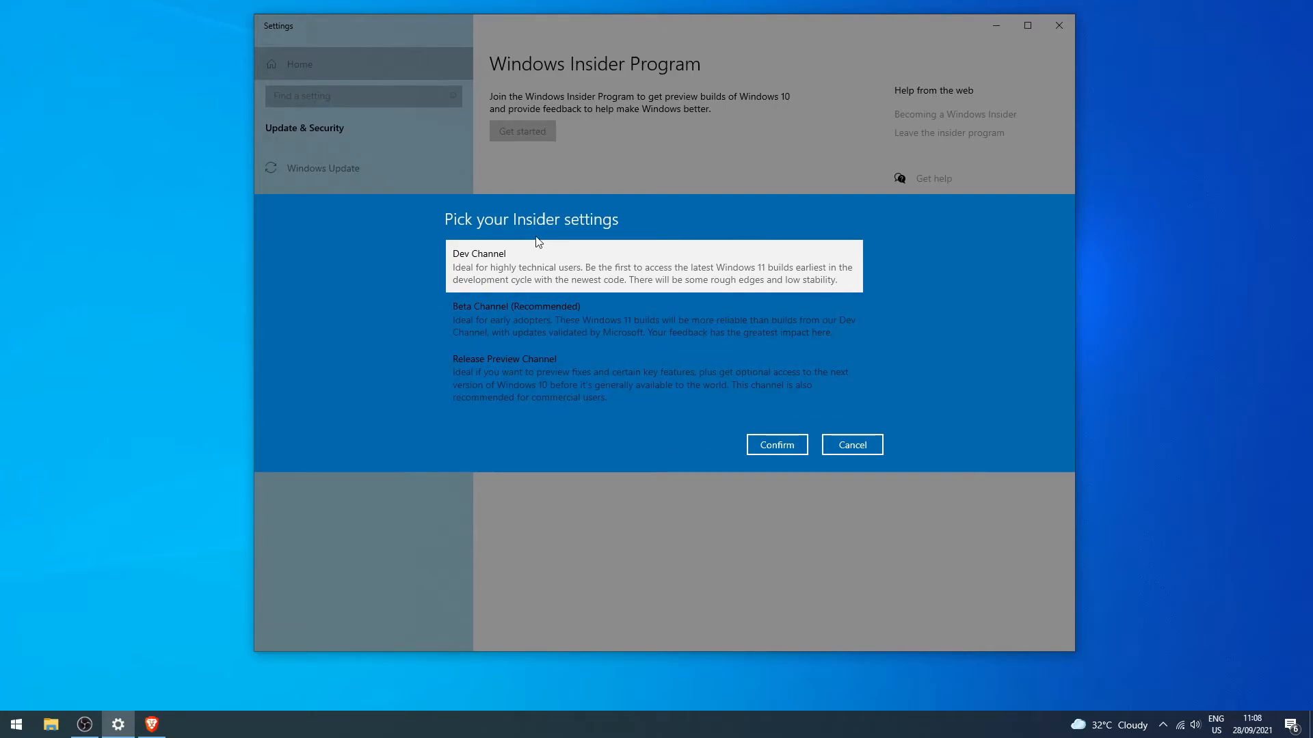
Compare the Insider channels, choose Dev Channel and accept the Insider Program privacy statement and agreement.
left_click(540, 319)
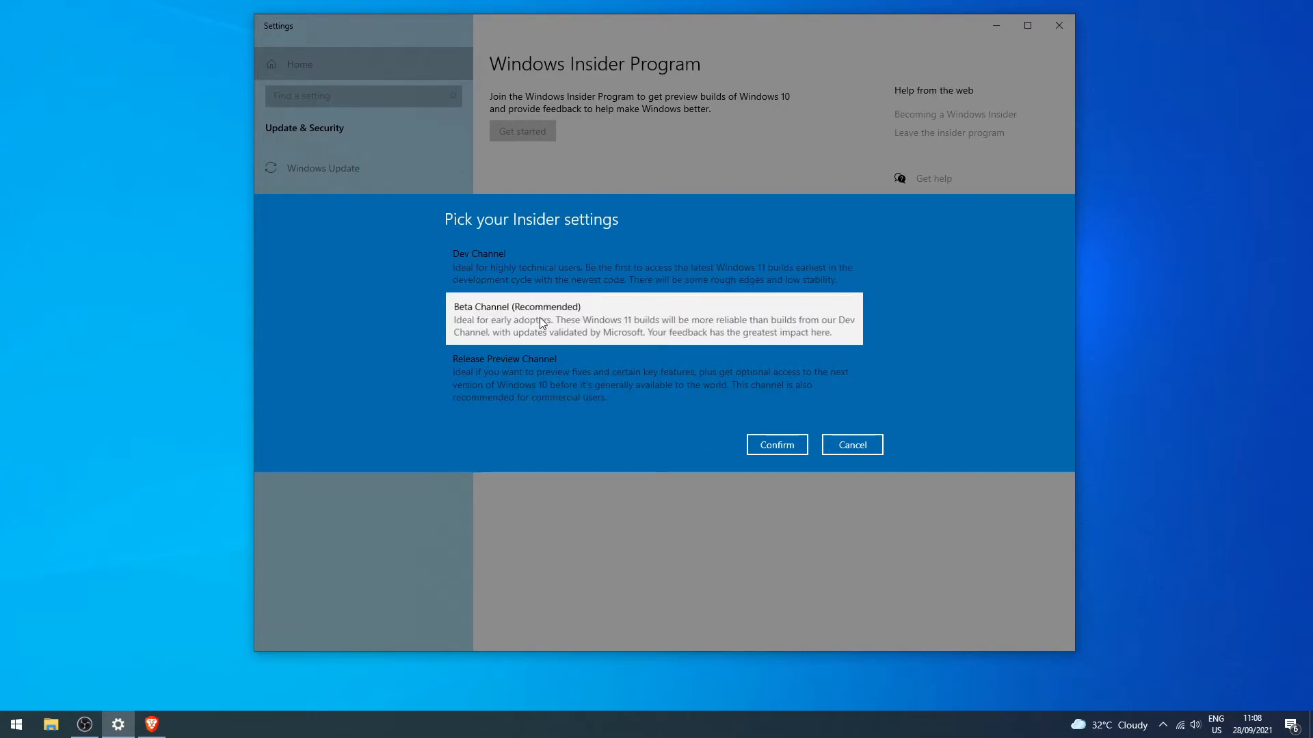
left_click(556, 360)
left_click(571, 258)
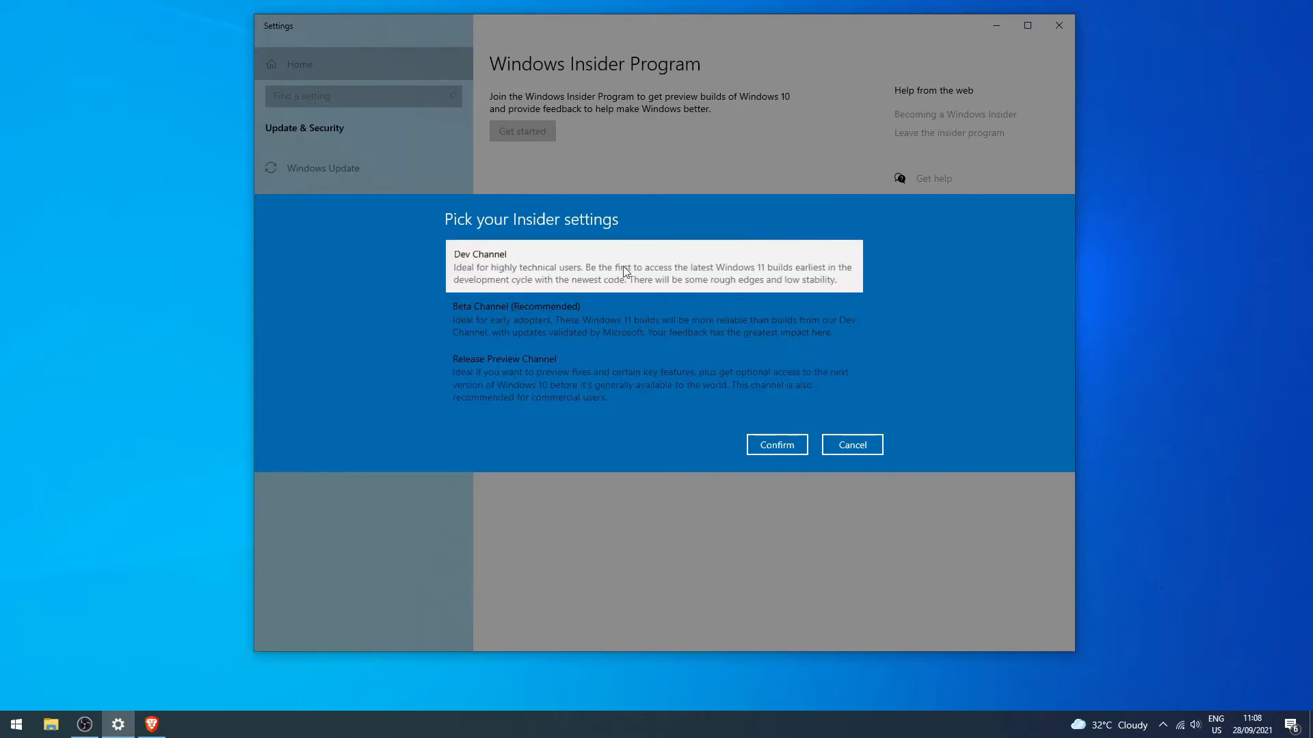
left_click(780, 446)
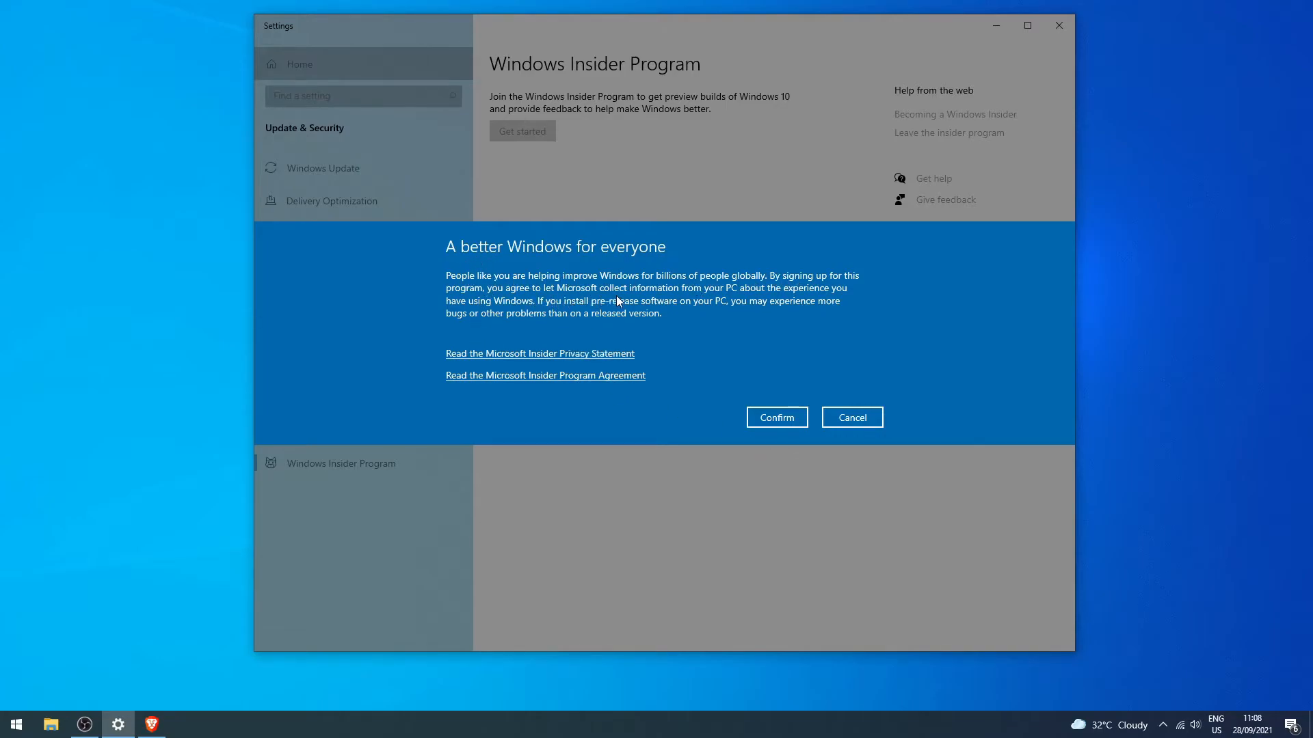
left_click(777, 417)
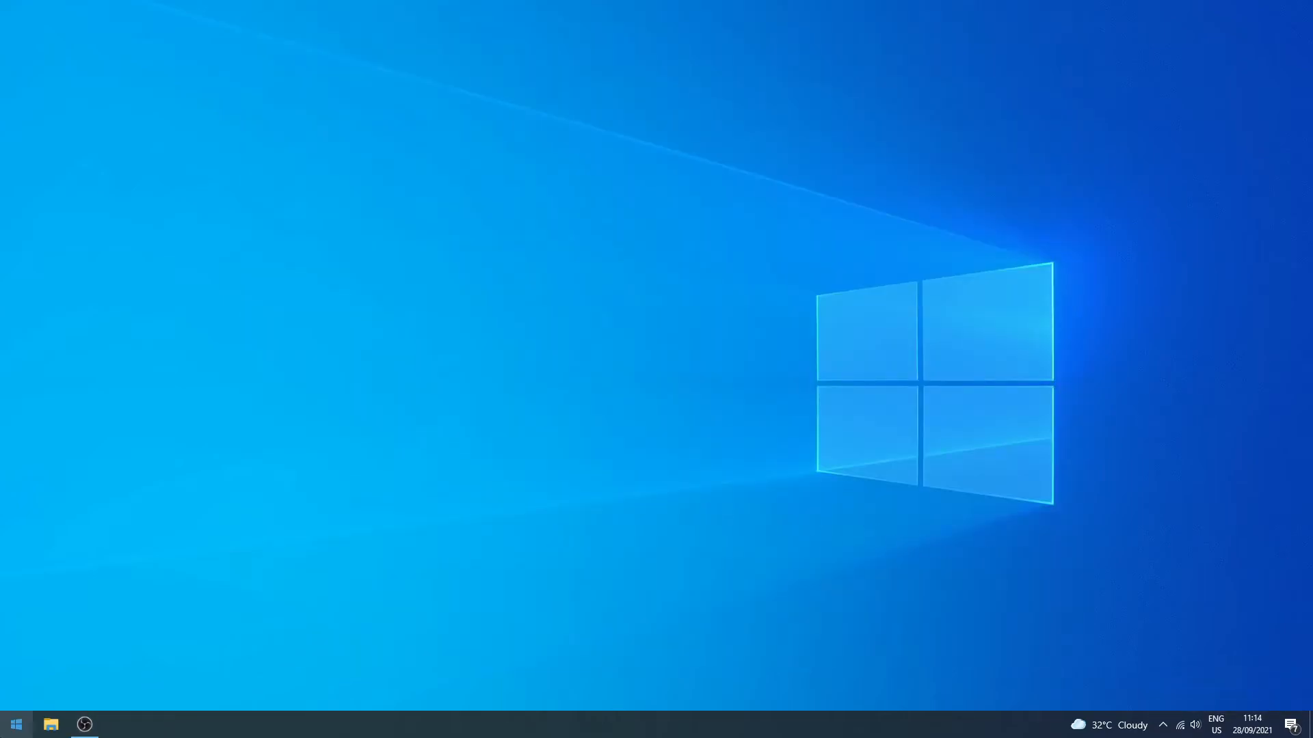
Search the system for "WIN" and open the Windows Update settings.
key("super")
type("WIN")
key("Return")
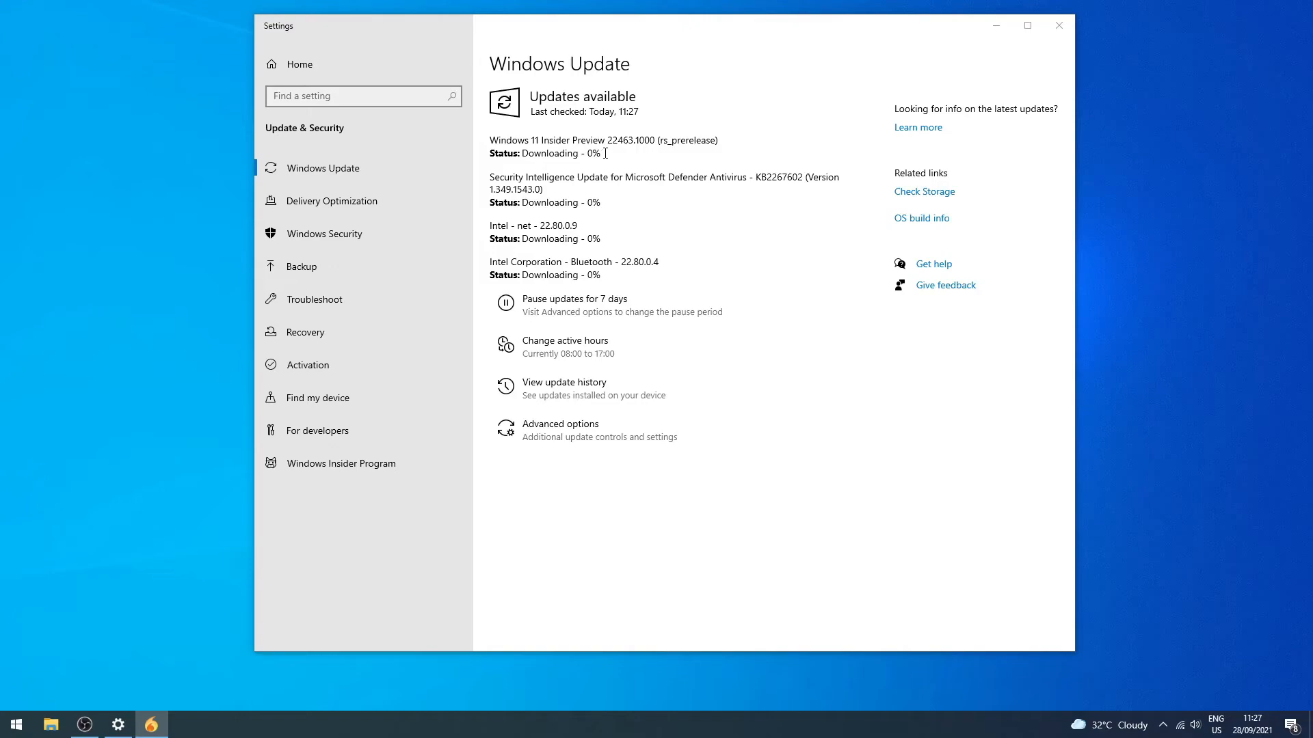
Examine the Windows 11 Insider Preview entry and its download status in the list of available updates.
mouse_move(605, 153)
left_mouse_down()
mouse_move(521, 153)
mouse_move(587, 141)
mouse_move(616, 158)
left_mouse_up()
left_click(493, 140)
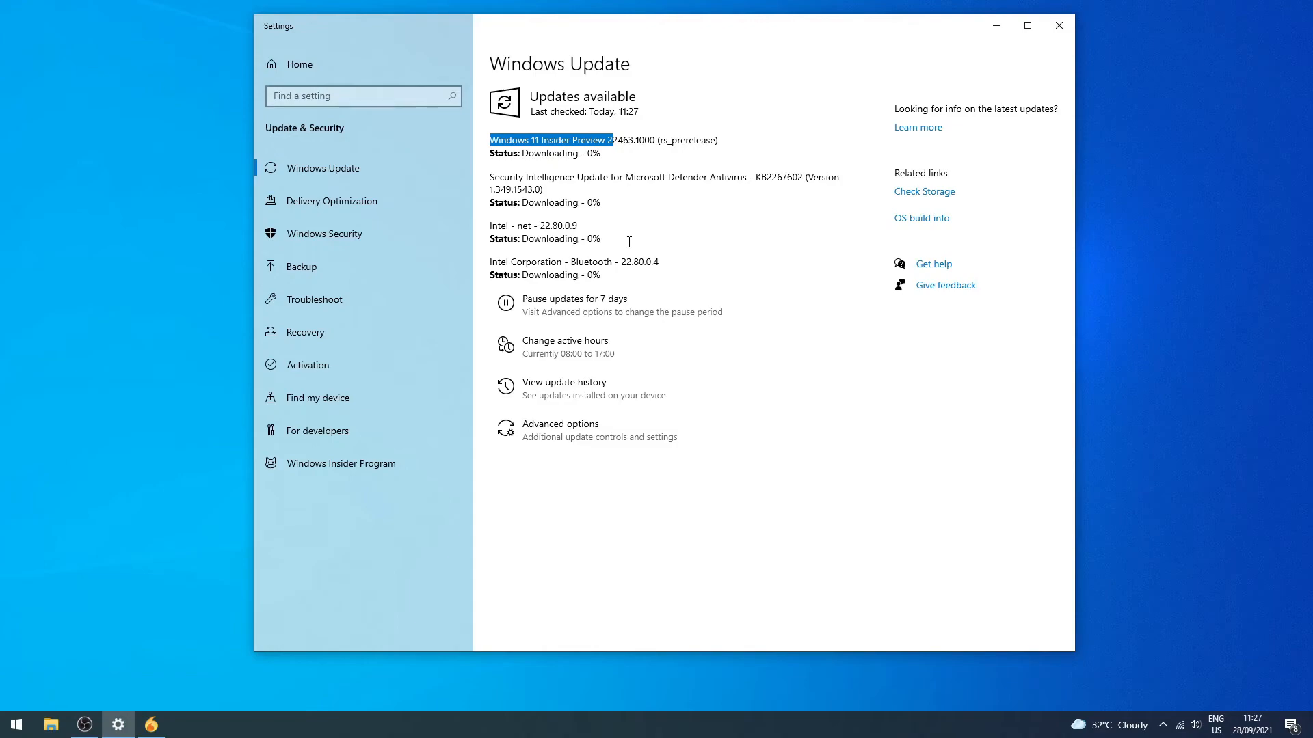
left_click(635, 153)
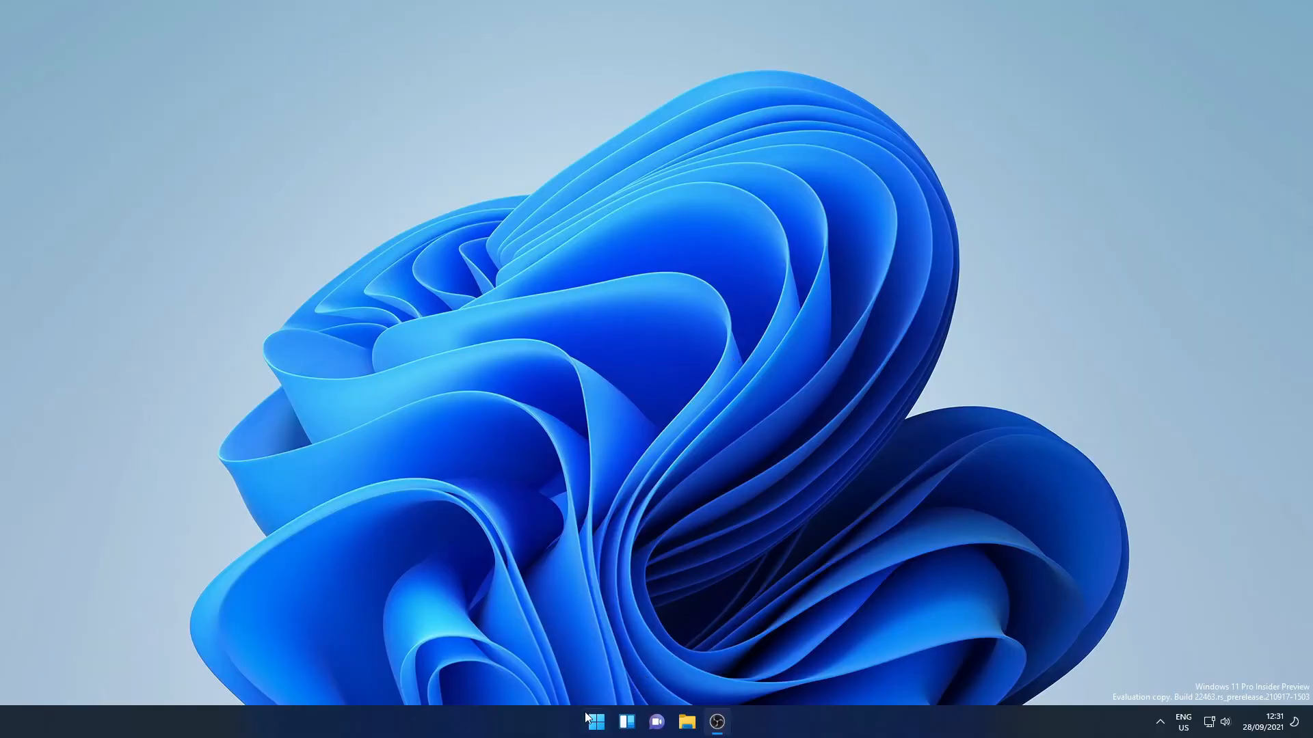
Search the Windows 11 Start menu for the Adobe Photoshop 2020 app.
left_click(590, 716)
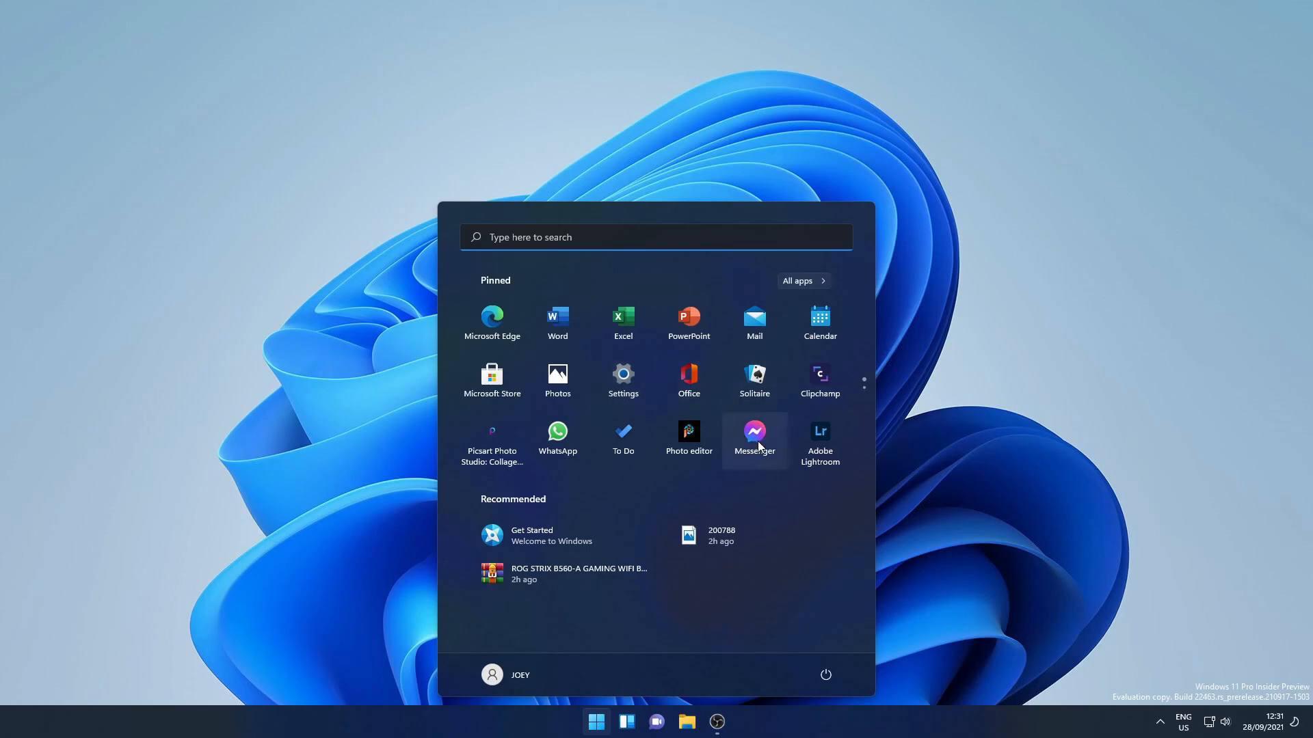
type("PH")
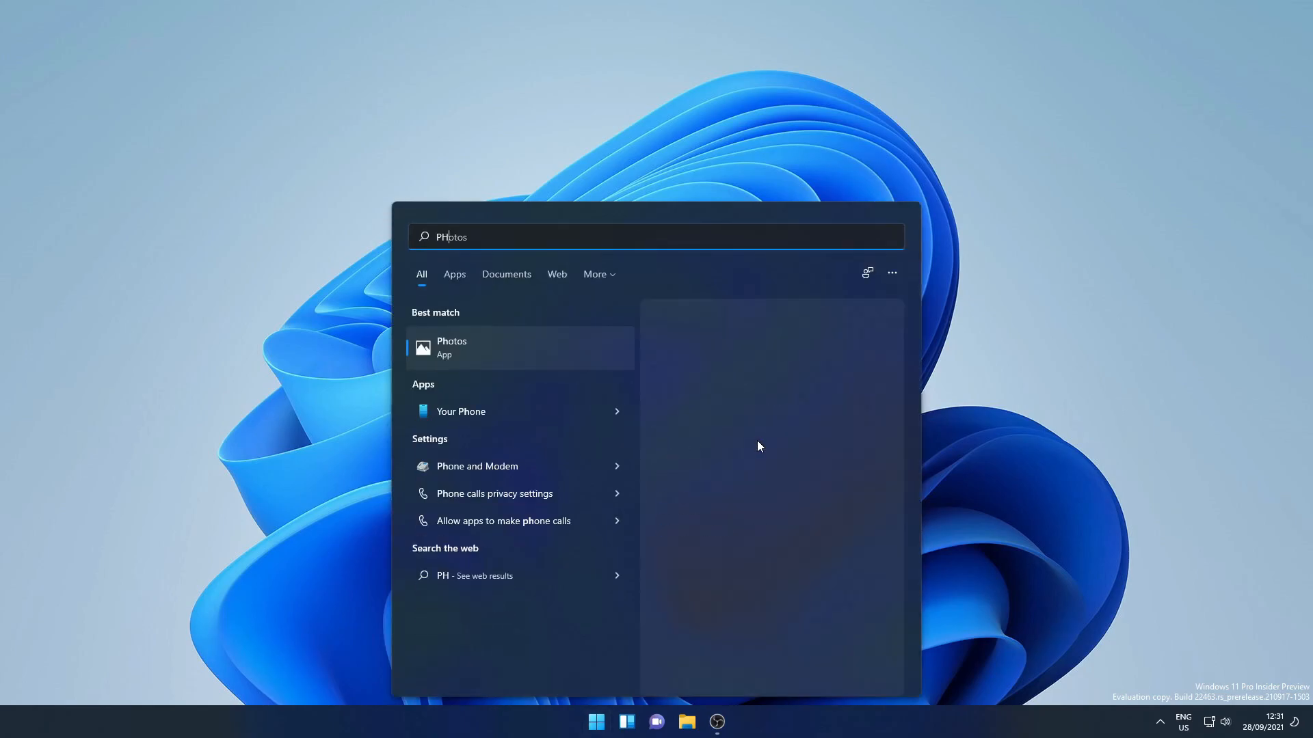
type("OTOS")
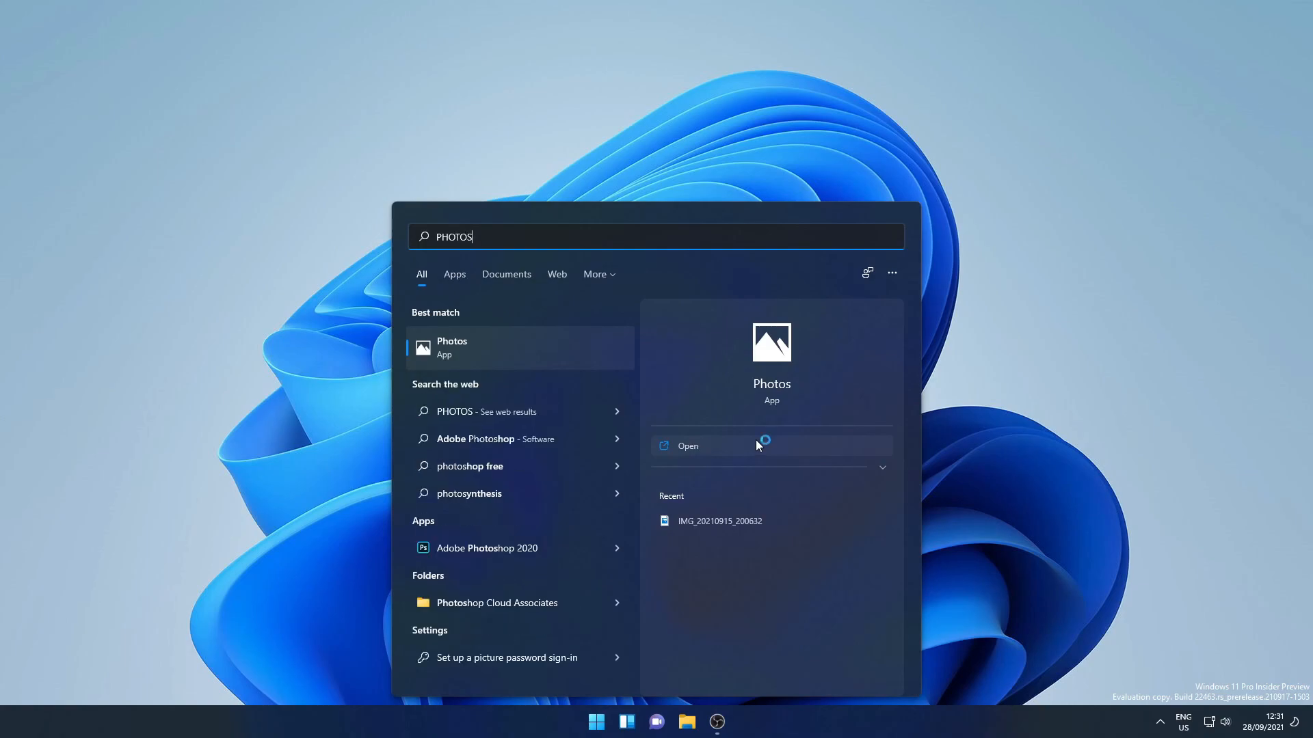
type("HO")
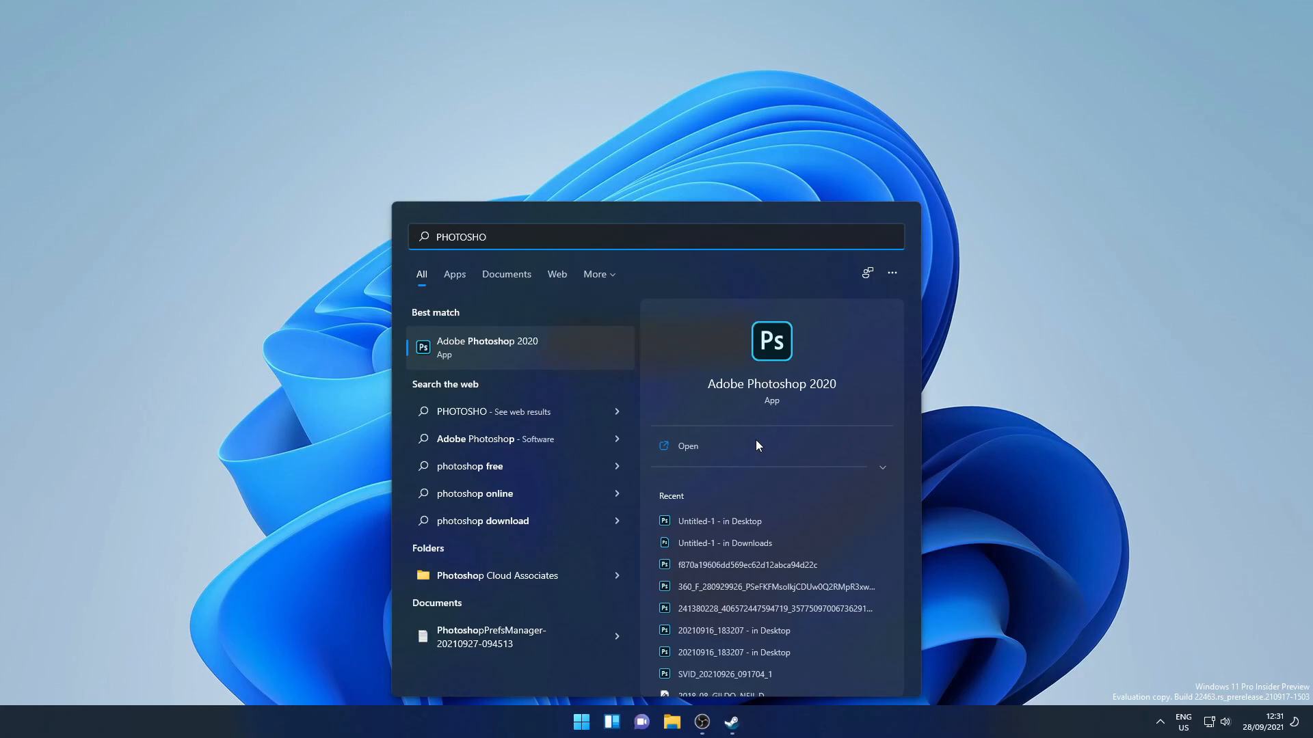